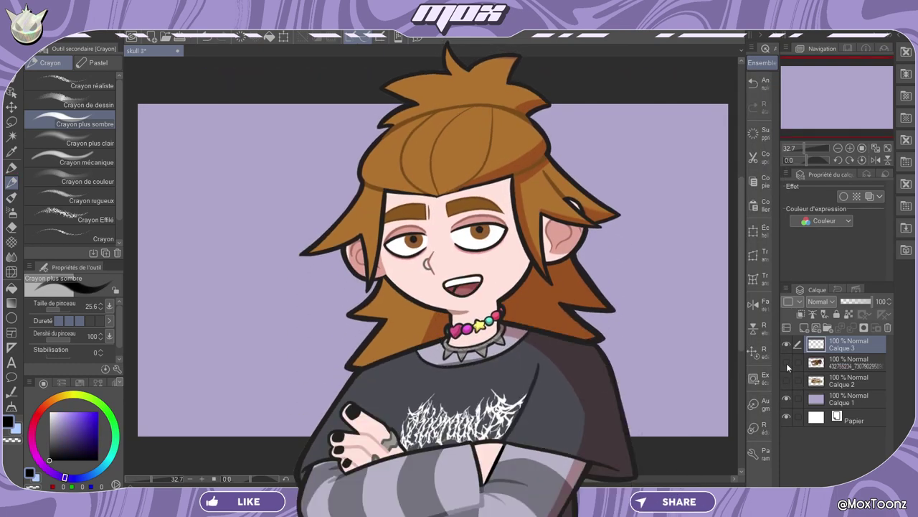
Step: Show and hide the two skull reference layers one at a time to look at each skull
click(786, 364)
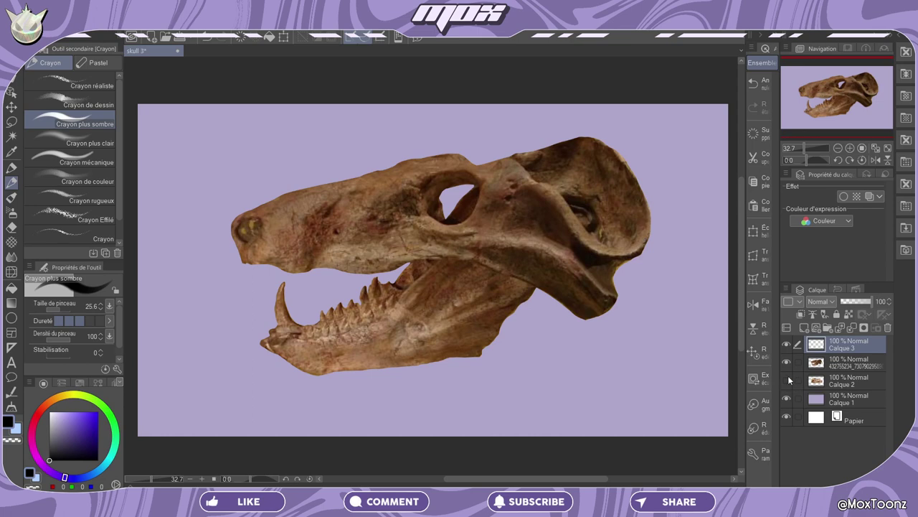
click(786, 362)
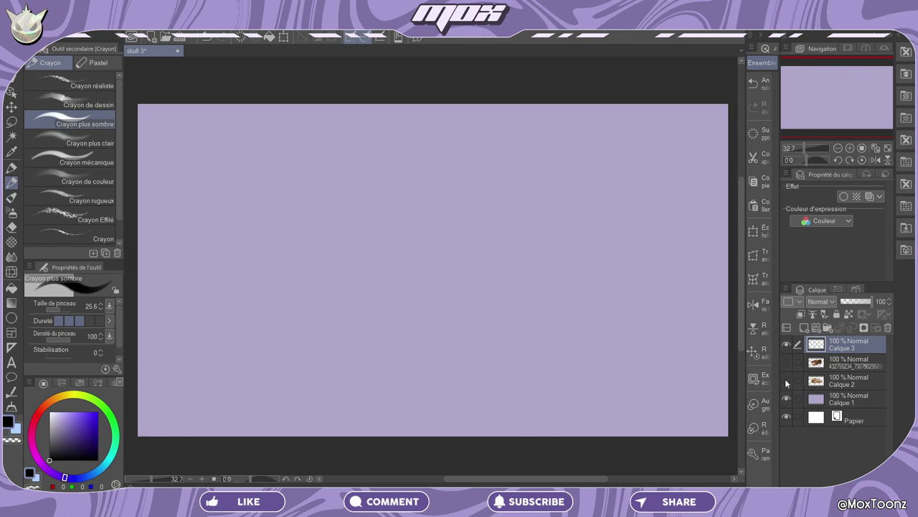
click(786, 380)
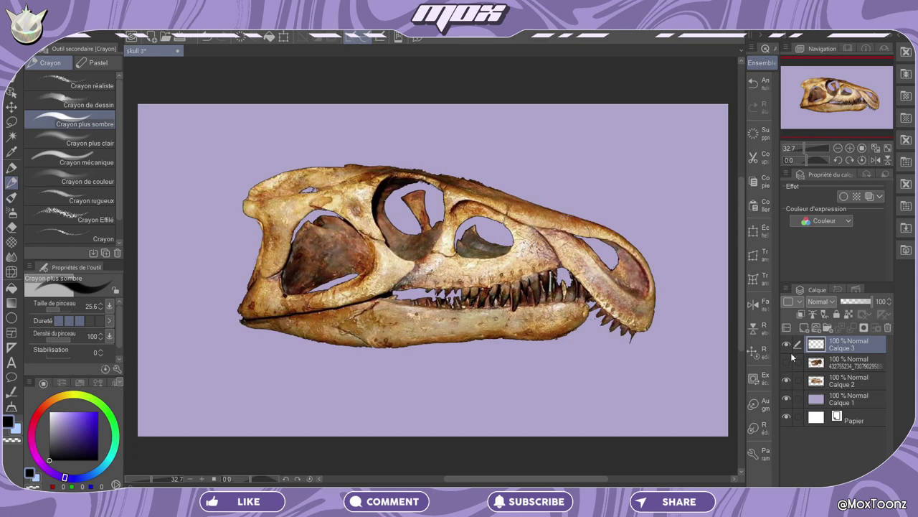
click(786, 380)
Step: Show the open-jawed skull reference, lower its layer opacity to 34%, and make Calque 3 the active layer
click(787, 362)
click(796, 363)
click(852, 301)
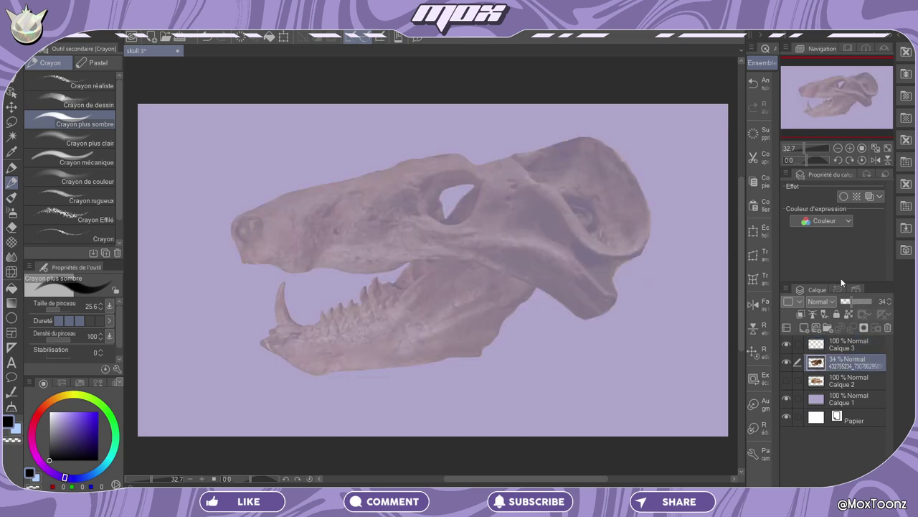
key(ctrl+z)
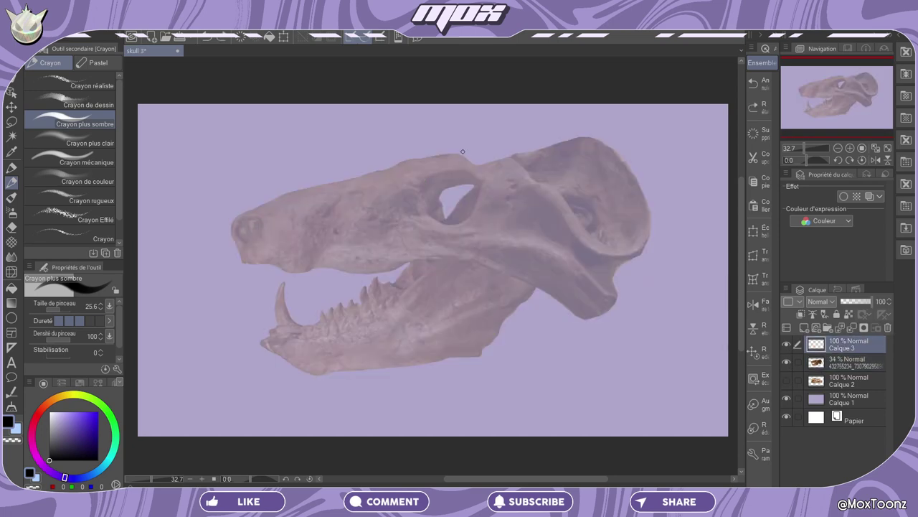
Step: Trace the faded skull's snout and forehead contour, the mouth line and the lower teeth on Calque 3 with the dark pencil
mouse_move(238, 256)
mouse_down()
mouse_move(308, 188)
mouse_move(527, 154)
mouse_up()
mouse_move(240, 260)
mouse_down()
mouse_move(294, 269)
mouse_move(442, 260)
mouse_move(421, 261)
mouse_move(433, 260)
mouse_move(260, 340)
mouse_move(345, 326)
mouse_move(277, 330)
mouse_move(347, 323)
mouse_move(309, 327)
mouse_move(363, 310)
mouse_move(406, 269)
mouse_move(322, 327)
mouse_move(282, 281)
mouse_up()
click(757, 92)
click(758, 87)
click(756, 84)
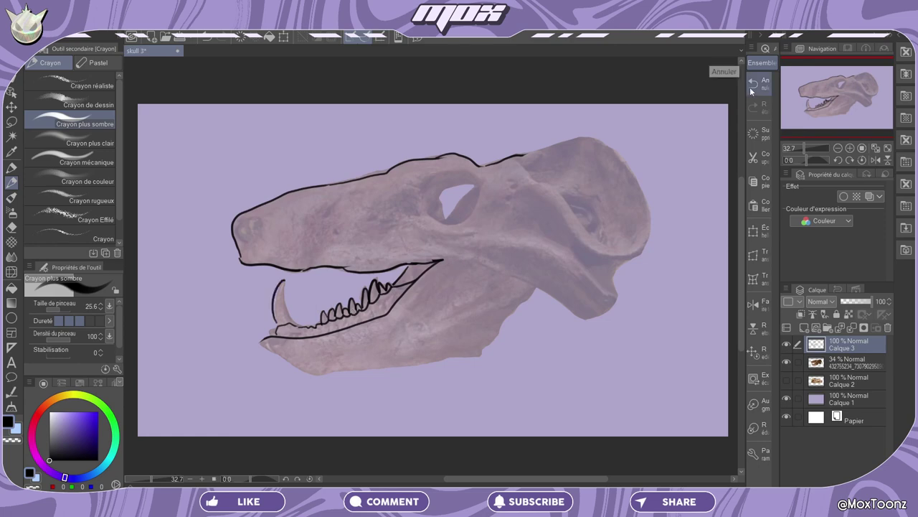
click(755, 85)
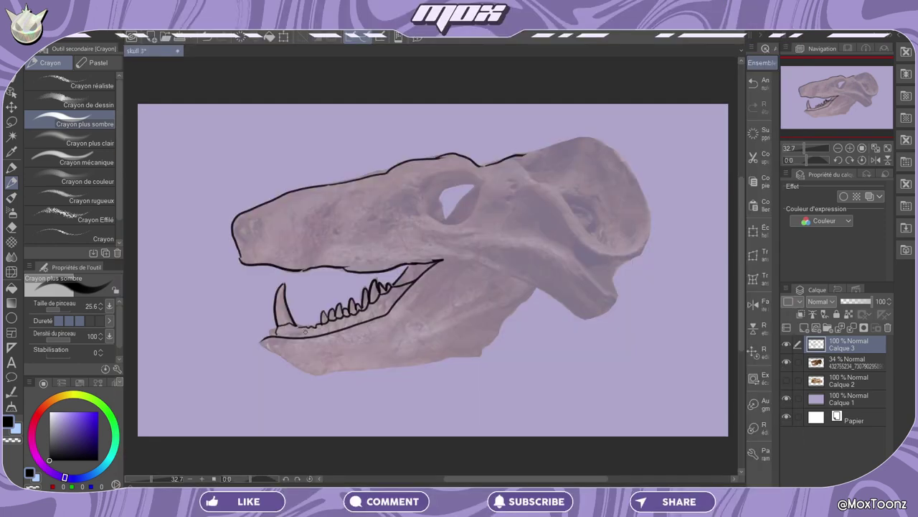
Step: Outline the chin at the front of the lower jaw and draw the nostril at the snout tip
mouse_move(279, 323)
mouse_down()
mouse_move(301, 327)
mouse_move(272, 332)
mouse_move(264, 349)
mouse_move(329, 379)
mouse_up()
drag(241, 479, 243, 479)
mouse_move(275, 379)
mouse_down()
mouse_move(279, 359)
mouse_move(281, 380)
mouse_up()
key(ctrl+z)
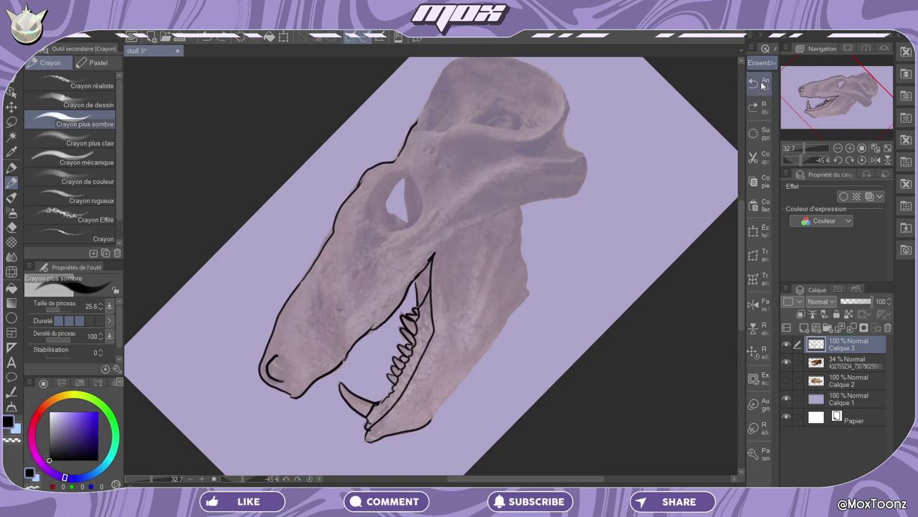
drag(280, 359, 283, 376)
Step: Trace the underside and rear edge of the lower jaw up to the cheek
drag(432, 422, 528, 296)
key(ctrl+z)
mouse_move(432, 421)
mouse_down()
mouse_move(528, 297)
mouse_move(521, 212)
mouse_up()
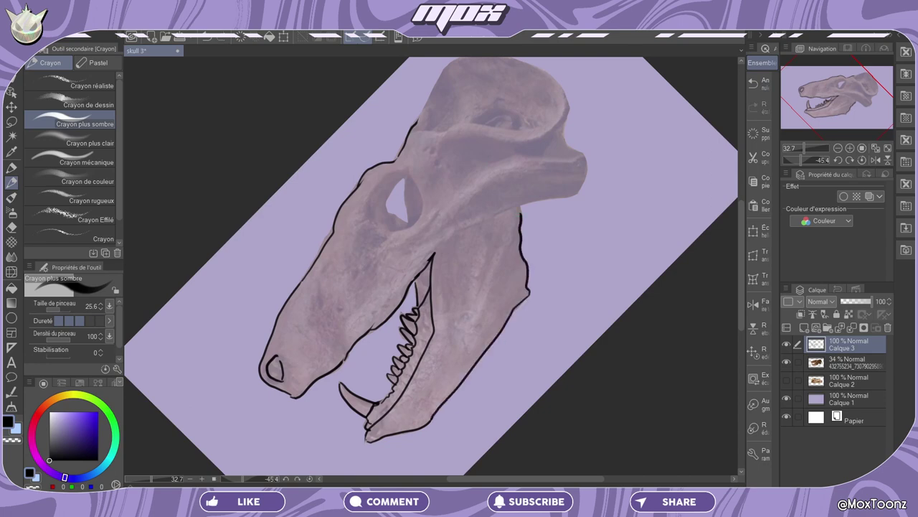
Step: Draw an almond-shaped eye with eyelid lines inside the eye socket, undoing the strokes that miss
mouse_move(392, 236)
mouse_down()
mouse_move(357, 232)
mouse_move(365, 218)
mouse_up()
mouse_move(424, 213)
mouse_down()
mouse_move(399, 233)
mouse_move(403, 174)
mouse_up()
key(ctrl+z)
drag(359, 245, 372, 253)
key(ctrl+z)
mouse_move(376, 213)
mouse_down()
mouse_move(412, 180)
mouse_move(397, 185)
mouse_move(381, 222)
mouse_up()
drag(363, 231, 415, 214)
click(759, 84)
click(759, 84)
Step: Add curved wrinkle lines beneath the eye along the socket and draw the iris and pupil
drag(362, 237, 431, 216)
drag(373, 229, 414, 211)
click(759, 85)
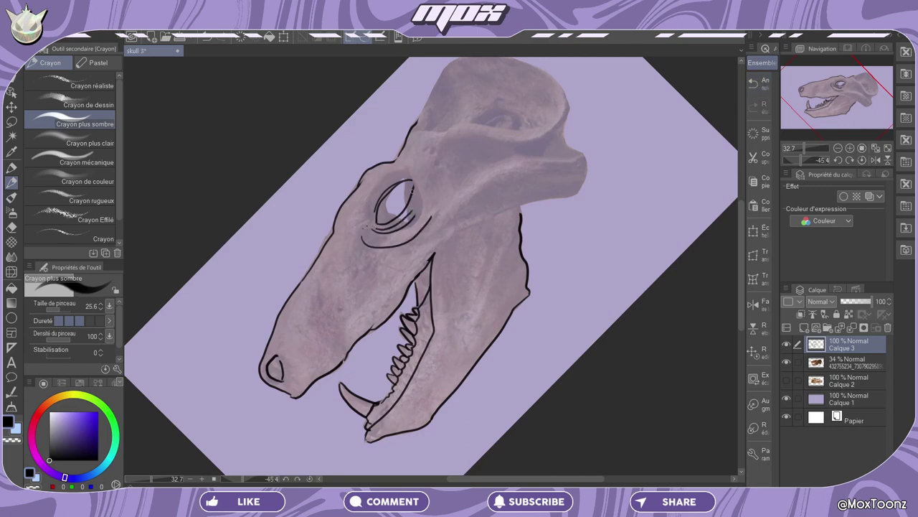
drag(370, 239, 424, 219)
key(ctrl+at)
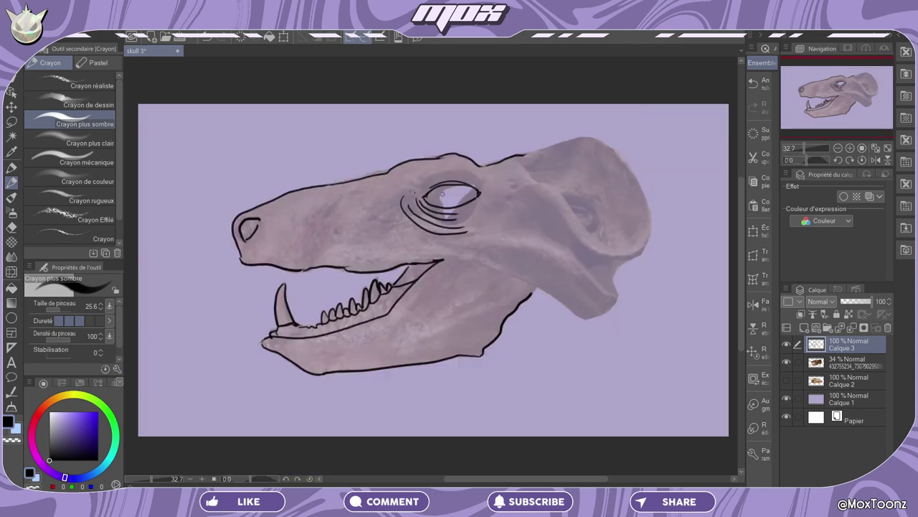
drag(442, 188, 445, 187)
drag(446, 192, 447, 192)
Step: Trace the rounded back of the skull, the lower cheek corner and the inner edge of the rear hollow
mouse_move(524, 153)
mouse_down()
mouse_move(609, 142)
mouse_move(637, 178)
mouse_move(648, 235)
mouse_move(622, 260)
mouse_up()
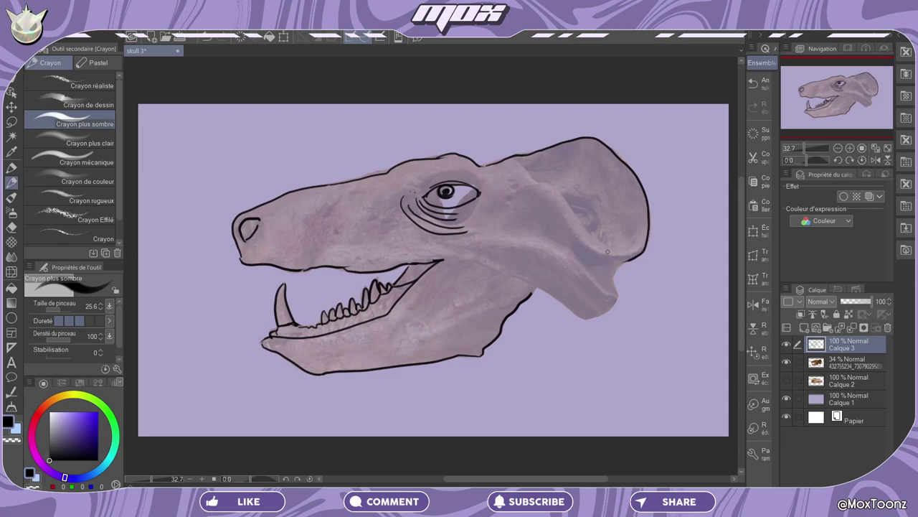
mouse_move(529, 290)
mouse_down()
mouse_move(611, 311)
mouse_move(619, 264)
mouse_up()
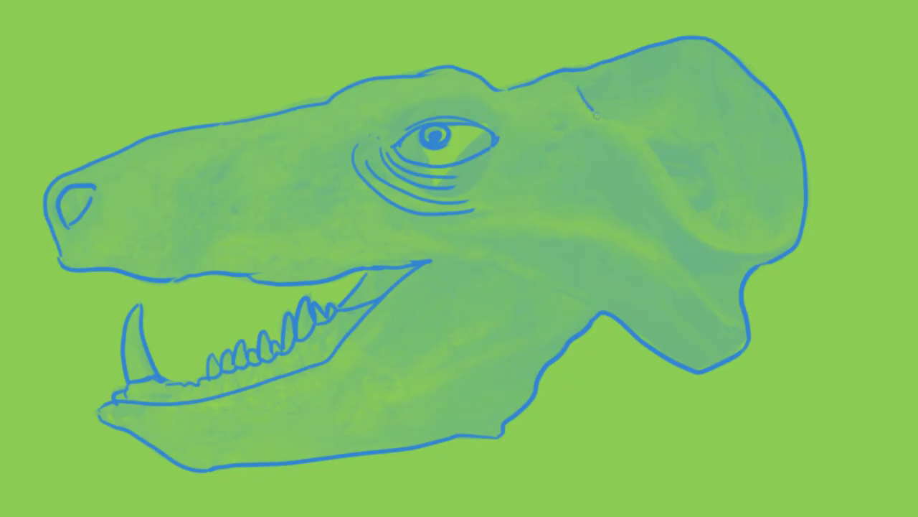
drag(577, 224, 620, 244)
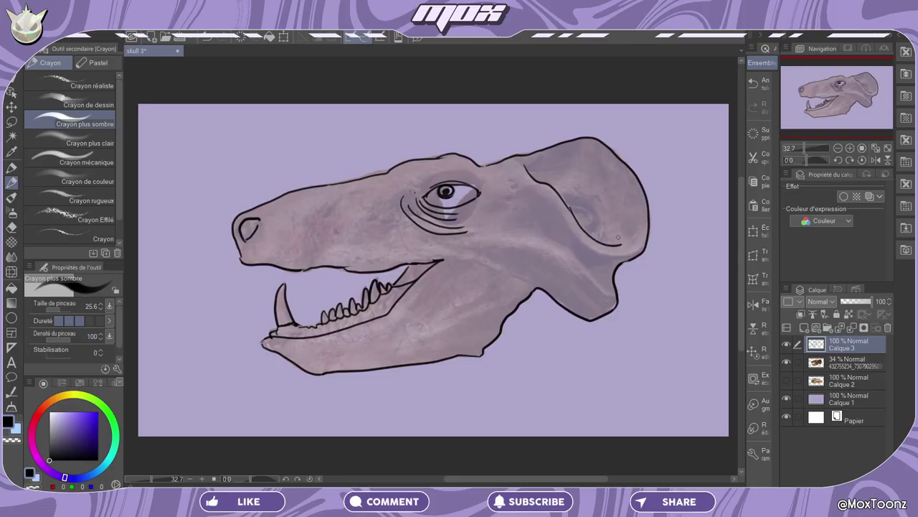
mouse_move(540, 178)
mouse_down()
mouse_move(578, 152)
mouse_move(621, 191)
mouse_up()
Step: Lasso the outline around the back of the head, delete it and clear the selection
click(12, 126)
mouse_move(531, 152)
mouse_down()
mouse_move(615, 123)
mouse_move(658, 230)
mouse_move(622, 260)
mouse_up()
click(576, 283)
click(491, 282)
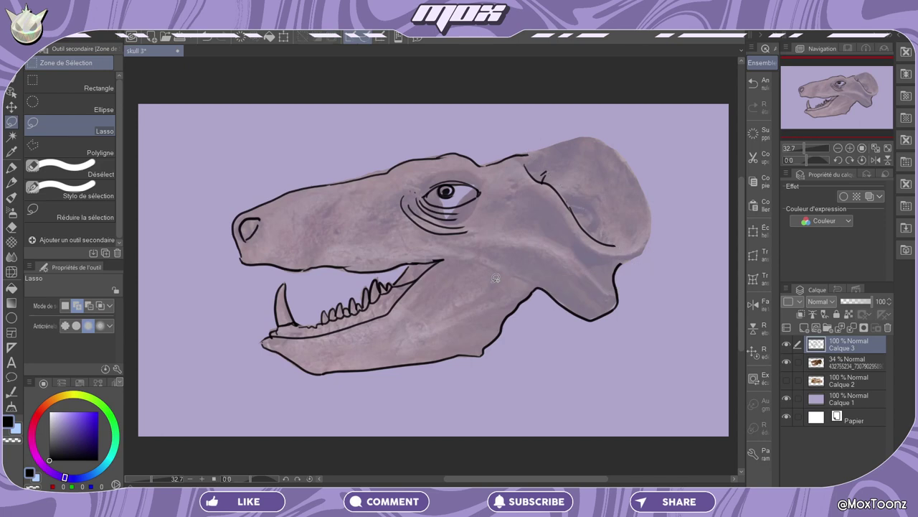
Step: Draw a large rounded ear extending beyond the back of the skull and add its inner folds with the pencil
key(p)
mouse_move(529, 154)
mouse_down()
mouse_move(560, 121)
mouse_move(605, 118)
mouse_move(626, 173)
mouse_up()
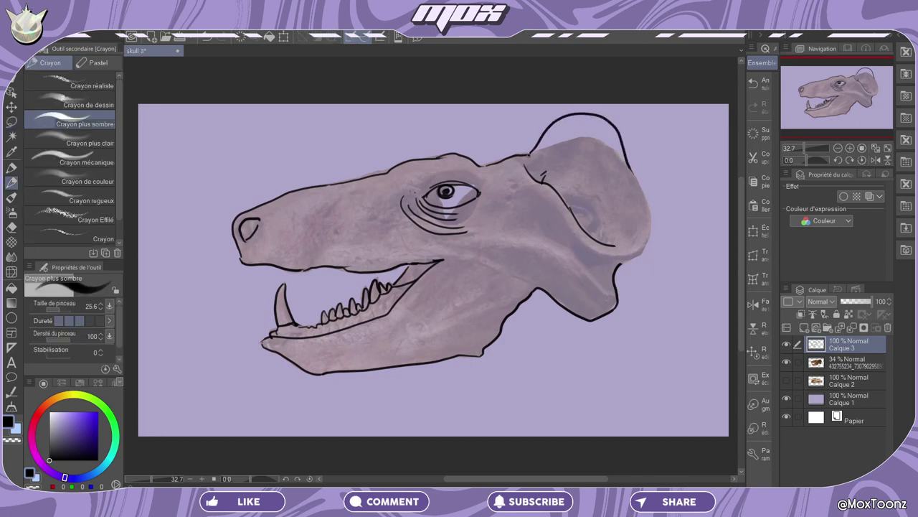
mouse_move(631, 264)
mouse_down()
mouse_move(655, 244)
mouse_move(643, 210)
mouse_move(663, 253)
mouse_move(629, 268)
mouse_up()
click(767, 89)
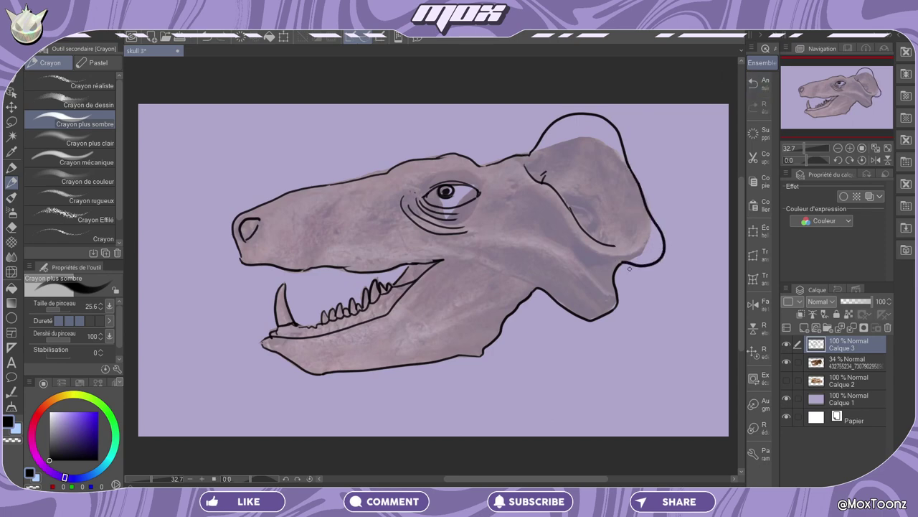
mouse_move(553, 172)
mouse_down()
mouse_move(547, 162)
mouse_move(610, 146)
mouse_up()
mouse_move(562, 195)
mouse_down()
mouse_move(576, 169)
mouse_move(598, 174)
mouse_move(614, 200)
mouse_move(601, 228)
mouse_up()
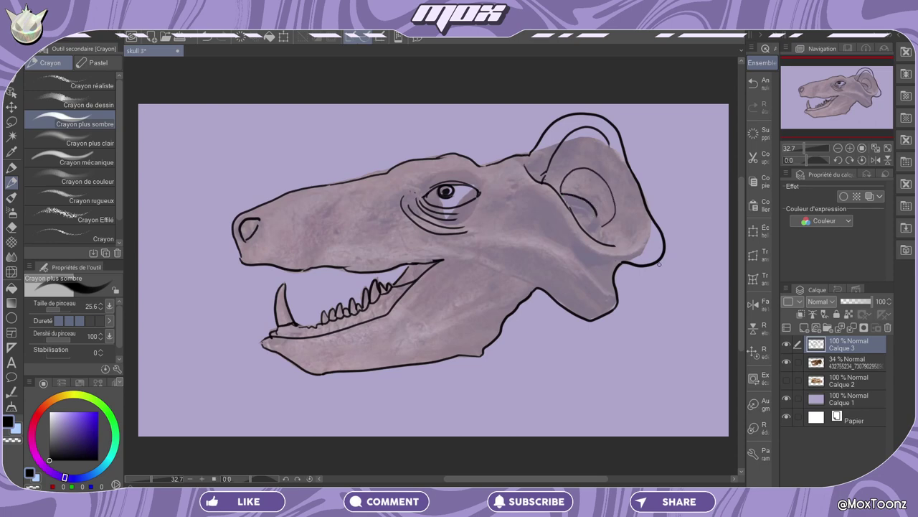
Step: Rework the forehead and nostril lines and draw the neck lines running down from the jaw and ear
mouse_move(478, 165)
mouse_down()
mouse_move(500, 122)
mouse_move(526, 136)
mouse_move(531, 154)
mouse_up()
mouse_move(243, 224)
mouse_down()
mouse_move(244, 237)
mouse_move(252, 227)
mouse_up()
drag(424, 364, 566, 436)
drag(621, 272, 729, 191)
mouse_move(707, 339)
mouse_down()
mouse_move(633, 387)
mouse_move(620, 435)
mouse_up()
Step: Hide the first skull and its drawing, show the second skull at 26% opacity, and add a new layer above Calque 3
drag(851, 93, 844, 89)
click(787, 362)
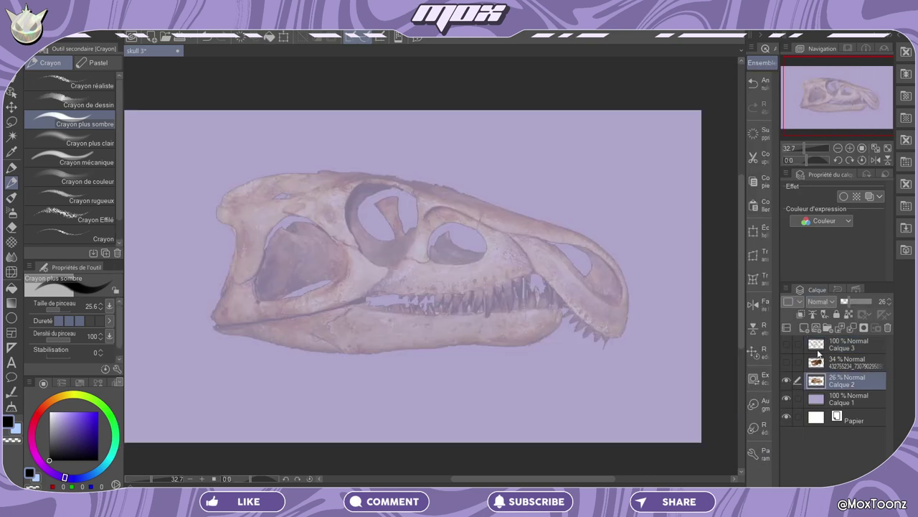
click(832, 344)
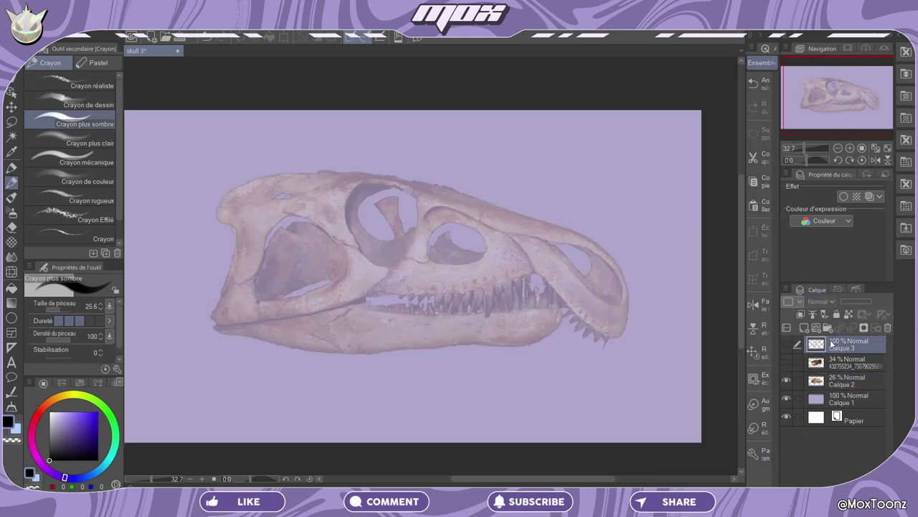
click(805, 327)
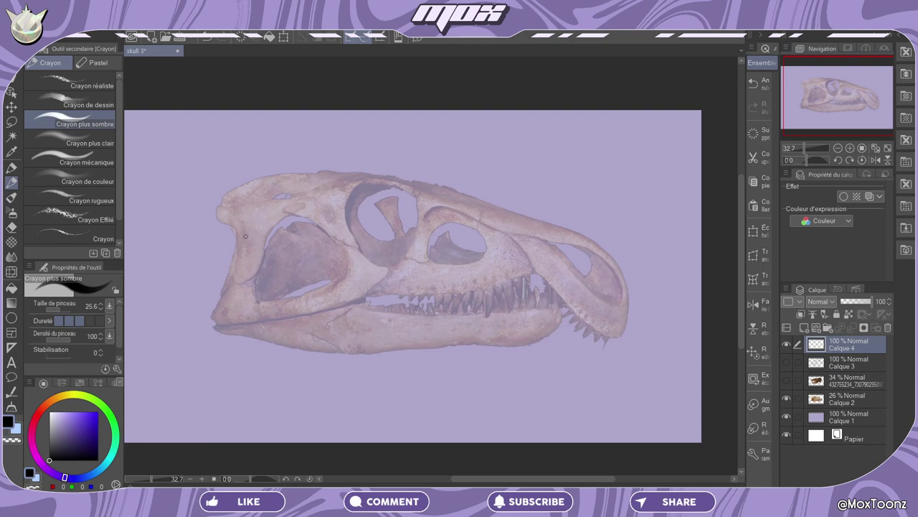
Step: Trace the second skull's top contour down around the hooked snout and outline its nostril opening
mouse_move(407, 182)
mouse_down()
mouse_move(588, 236)
mouse_move(621, 338)
mouse_move(604, 338)
mouse_move(528, 275)
mouse_up()
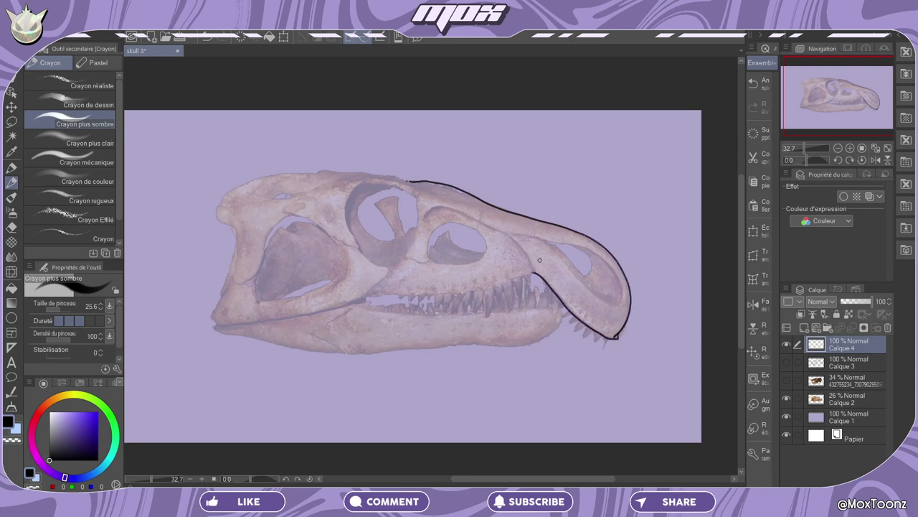
mouse_move(547, 241)
mouse_down()
mouse_move(595, 291)
mouse_move(616, 298)
mouse_move(619, 288)
mouse_move(577, 246)
mouse_move(588, 278)
mouse_up()
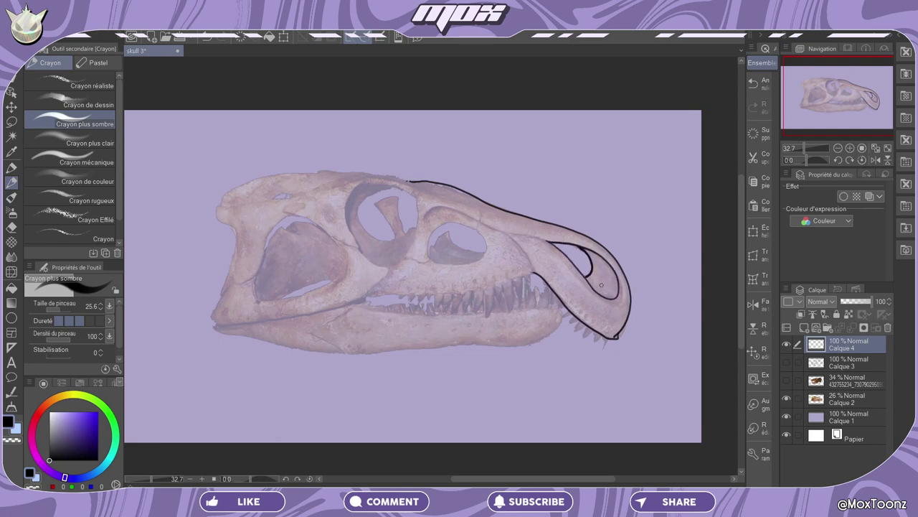
Step: Fill the nostril opening with black while the skull reference is hidden, and bring the reference back
key(g)
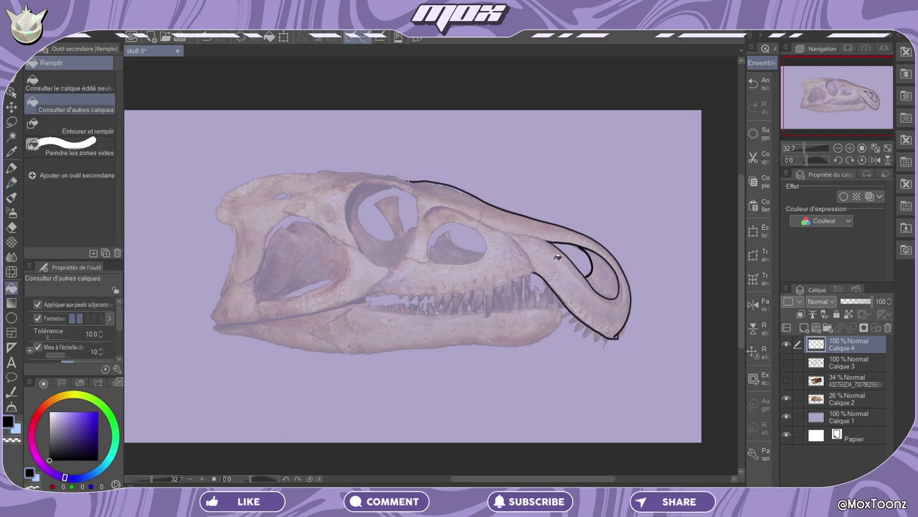
click(787, 397)
click(578, 252)
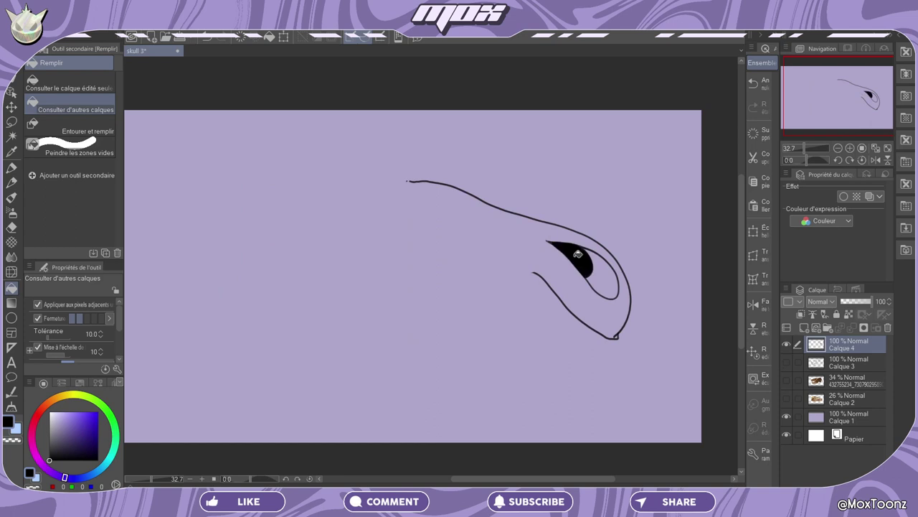
click(787, 398)
key(p)
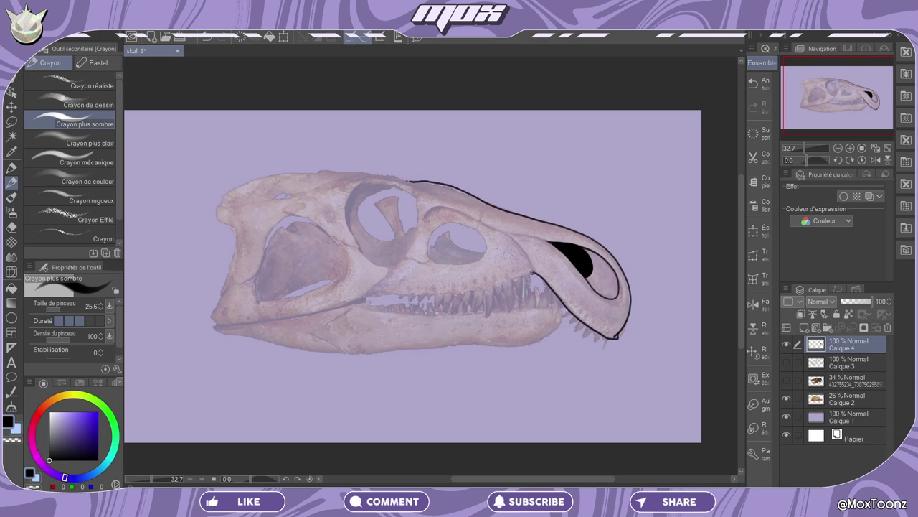
Step: Trace the upper and lower edges of the mouth opening and the underside of the lower jaw
drag(531, 273, 361, 302)
drag(559, 311, 214, 329)
key(minus)
drag(430, 343, 543, 179)
key(asciicircum)
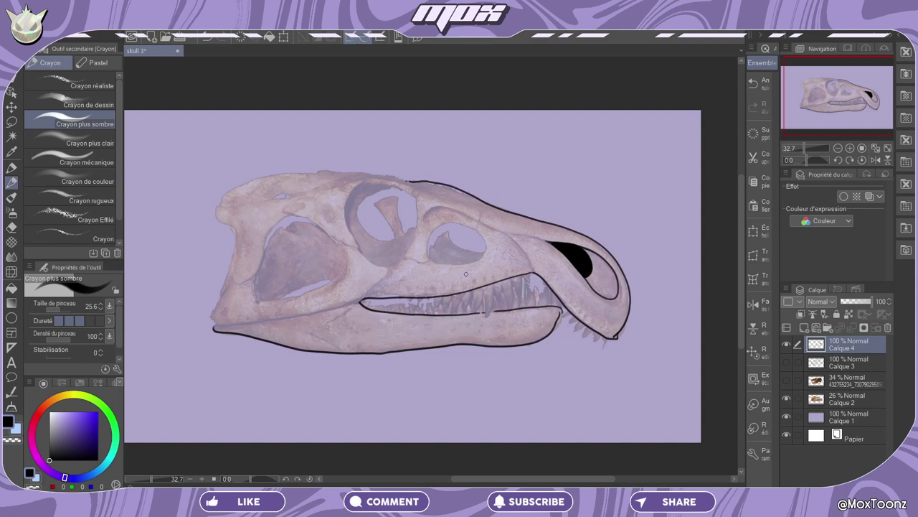
Step: Lasso the black-filled nostril on the snout, delete it and return to the dark pencil
click(12, 123)
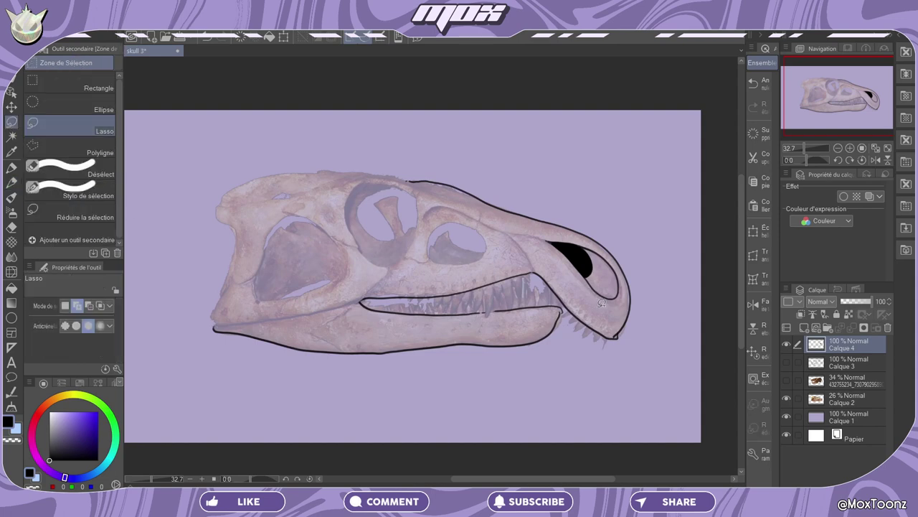
mouse_move(593, 297)
mouse_down()
mouse_move(541, 230)
mouse_move(593, 238)
mouse_move(627, 276)
mouse_move(619, 301)
mouse_up()
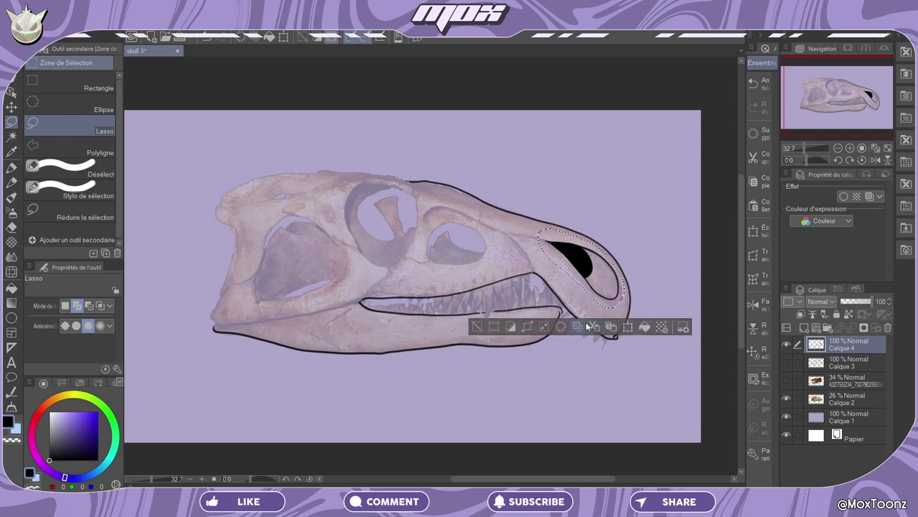
click(479, 326)
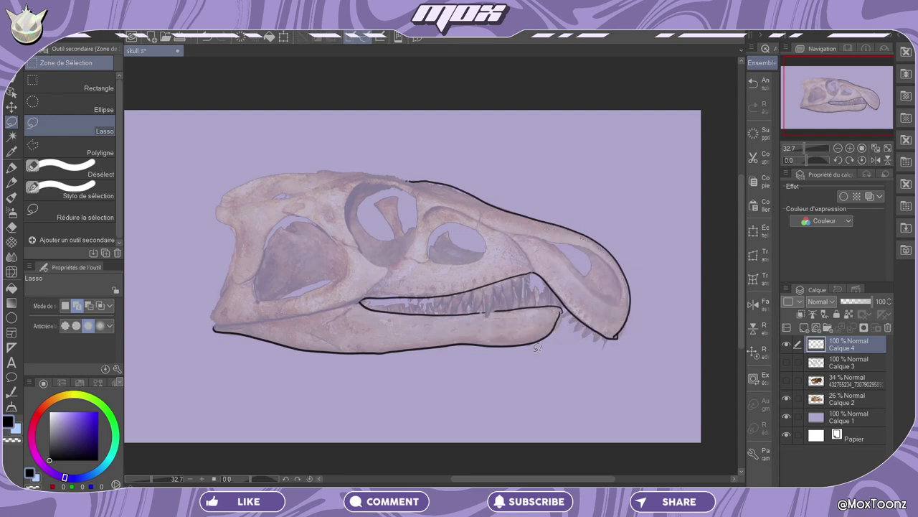
key(p)
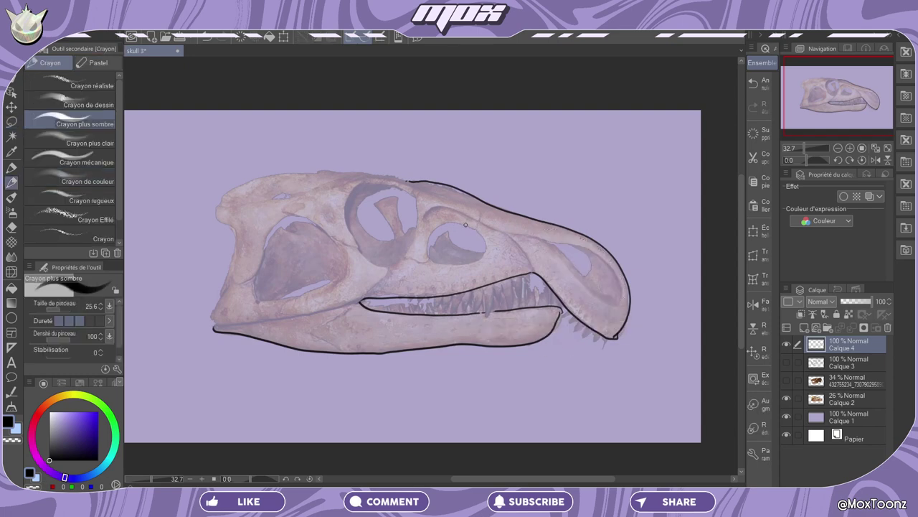
drag(556, 237, 564, 242)
drag(482, 260, 602, 255)
drag(506, 235, 554, 241)
drag(587, 266, 588, 278)
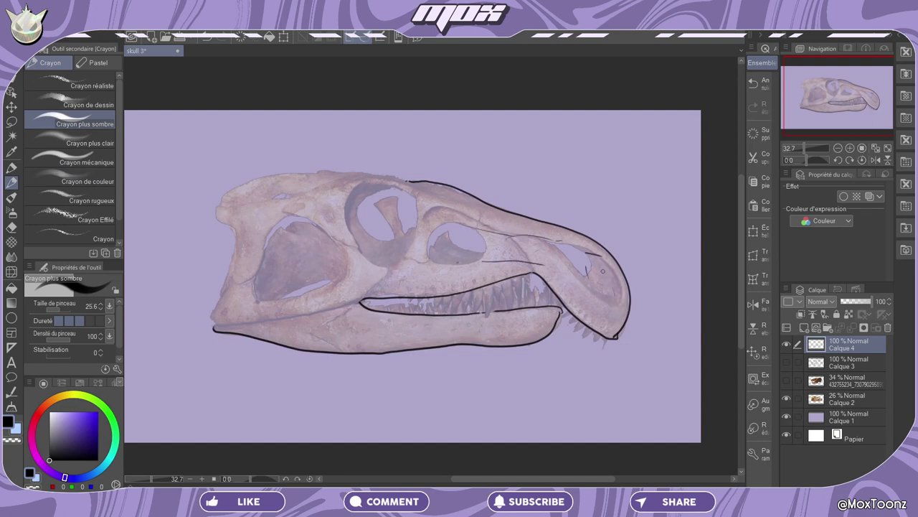
click(753, 83)
click(753, 82)
click(753, 83)
click(753, 82)
click(754, 82)
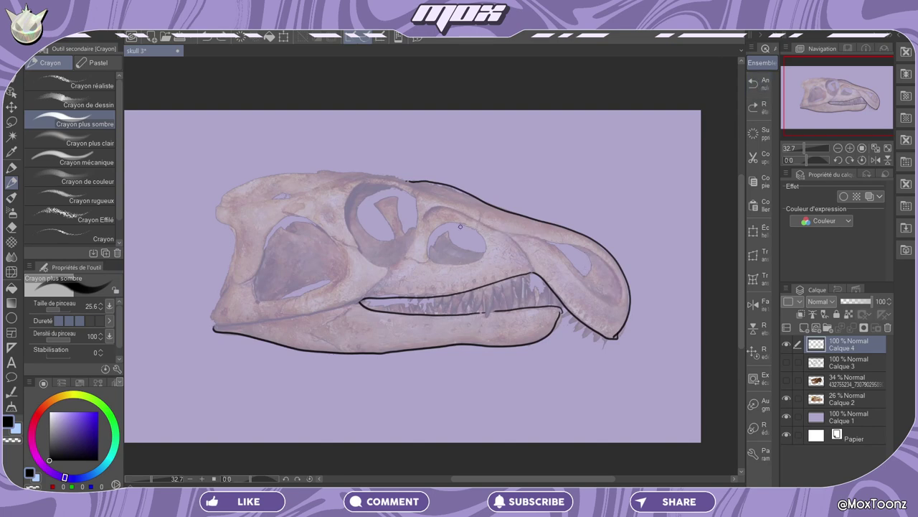
Step: Draw a rounded eye in the skull's middle opening with a curved socket line around it, and redraw the nostril's upper curve
drag(460, 227, 467, 228)
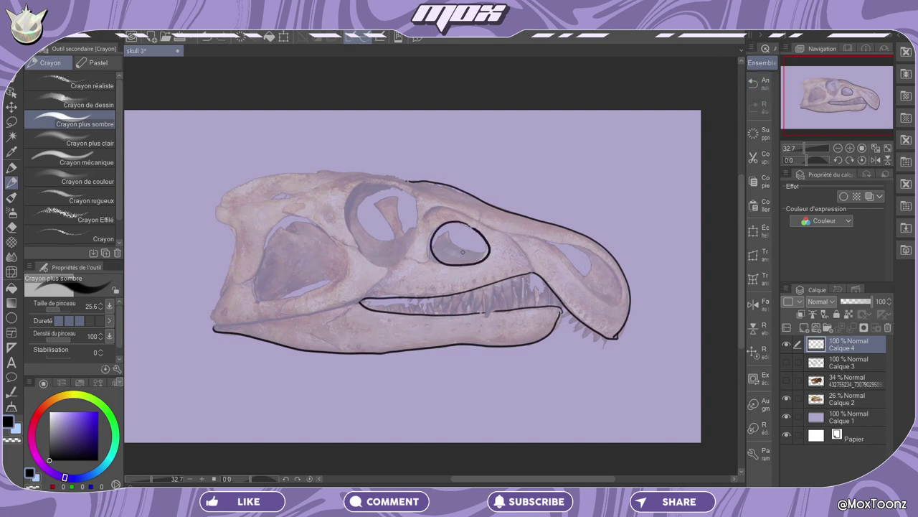
mouse_move(429, 265)
mouse_down()
mouse_move(419, 227)
mouse_move(438, 204)
mouse_move(467, 215)
mouse_up()
mouse_move(550, 242)
mouse_down()
mouse_move(594, 252)
mouse_move(603, 274)
mouse_move(593, 289)
mouse_move(603, 298)
mouse_up()
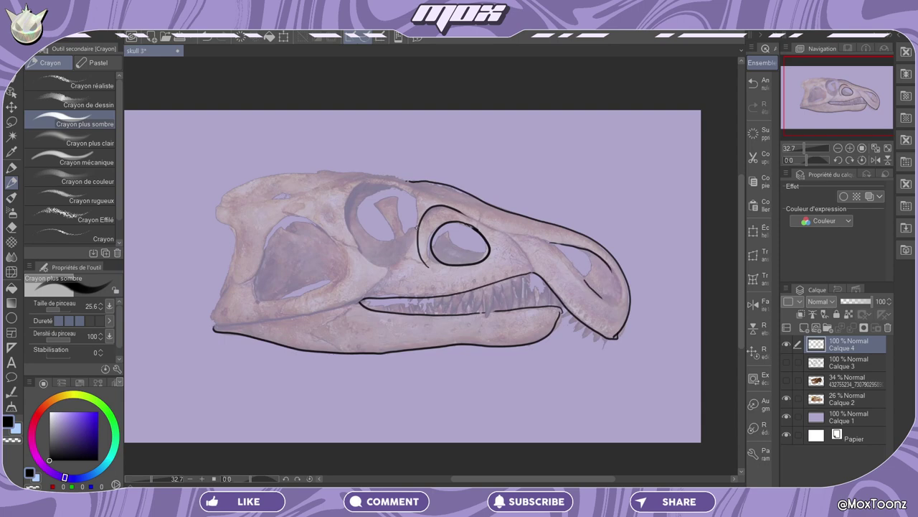
Step: Draw a large round eye in the skull's rear upper opening, with a curved socket line beneath it and a small dot pupil
mouse_move(417, 226)
mouse_down()
mouse_move(374, 264)
mouse_move(413, 226)
mouse_move(363, 248)
mouse_move(396, 185)
mouse_move(416, 209)
mouse_up()
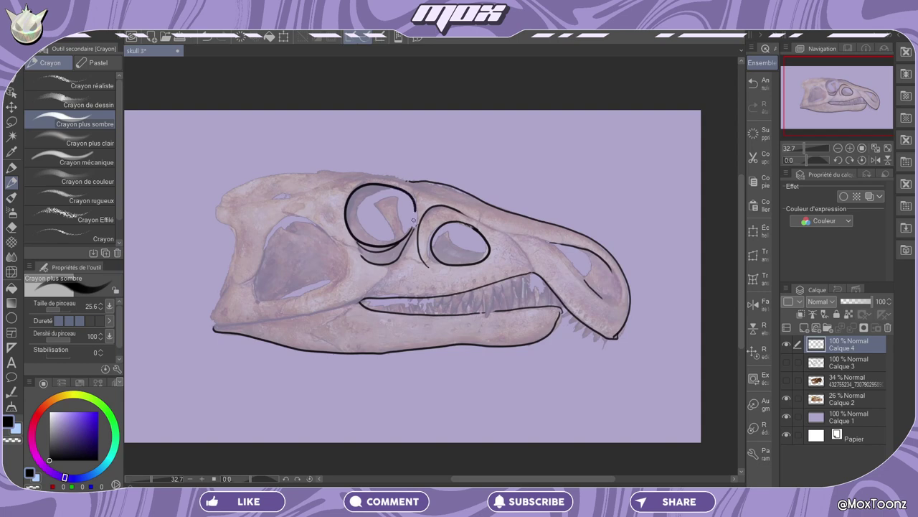
click(760, 85)
click(760, 85)
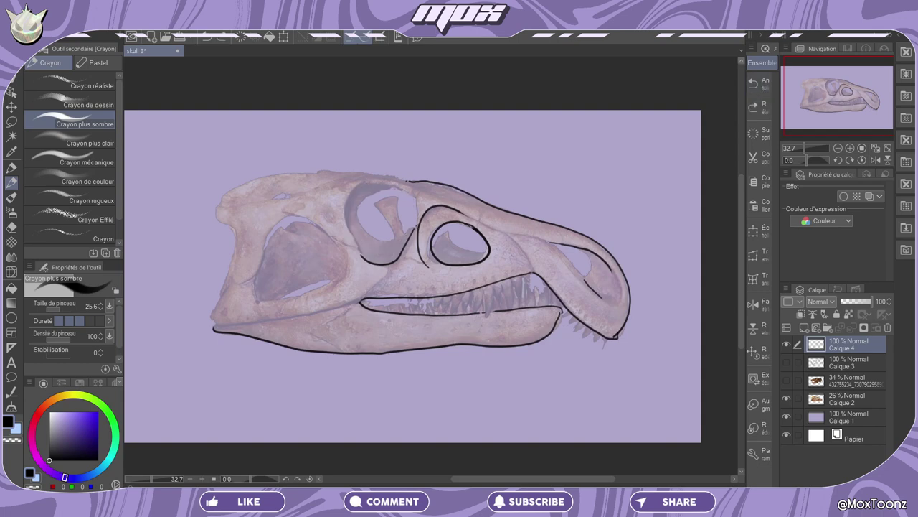
drag(413, 227, 419, 216)
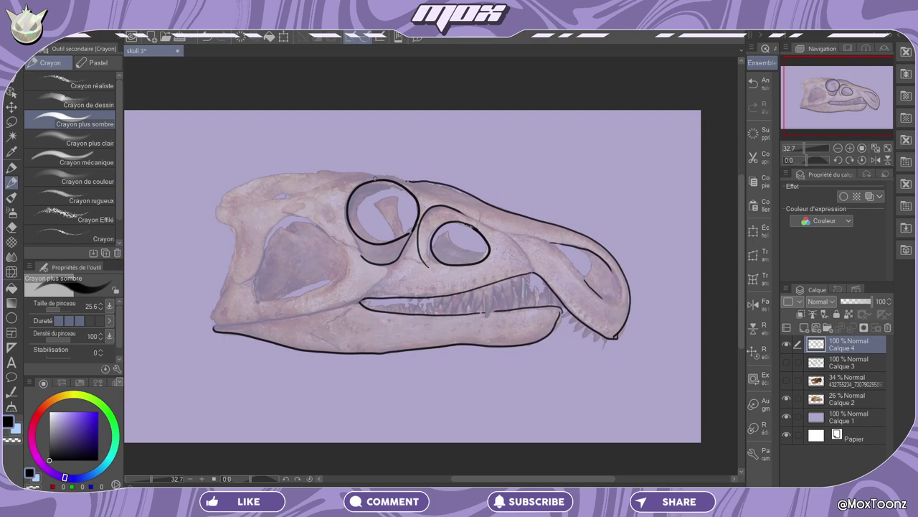
mouse_move(338, 216)
mouse_down()
mouse_move(389, 195)
mouse_move(421, 207)
mouse_up()
click(772, 87)
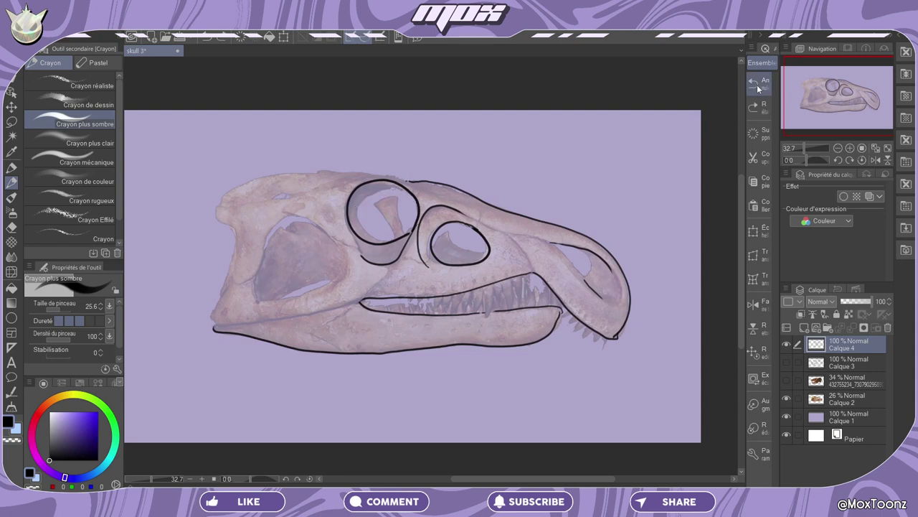
click(376, 214)
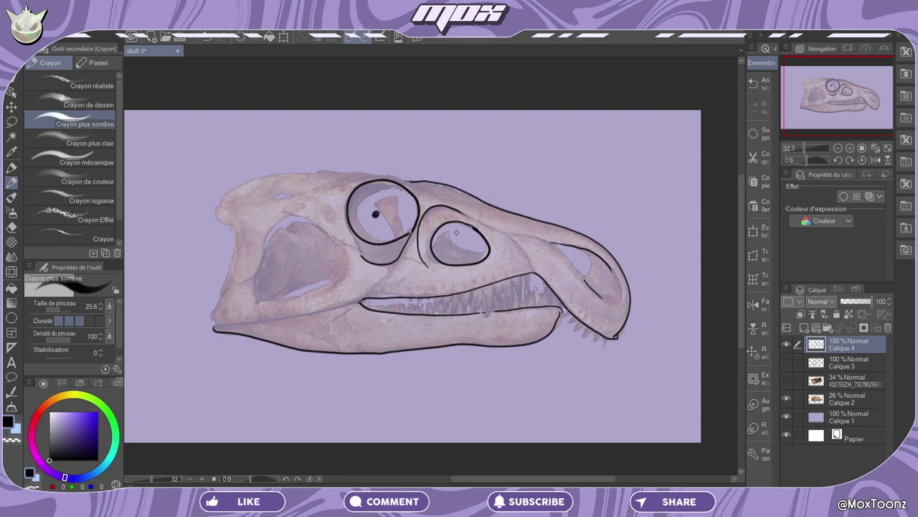
Step: Trace the top and back of the skull from behind the brow down to the rear corner of the jaw
drag(250, 480, 246, 480)
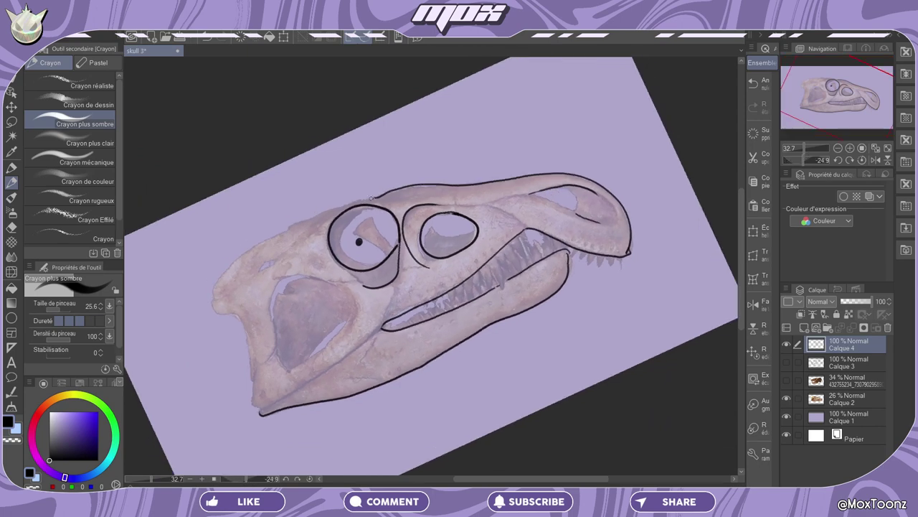
mouse_move(373, 199)
mouse_down()
mouse_move(282, 233)
mouse_move(252, 401)
mouse_move(268, 416)
mouse_up()
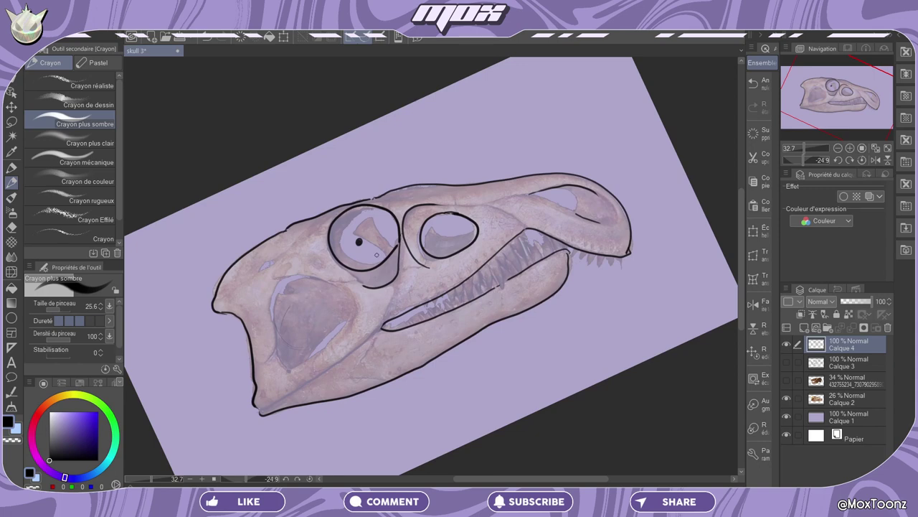
click(309, 479)
Step: Draw a pointed, backward-facing ear over the skull's rear opening with curved inner folds, and add a short crease along the jaw below it
drag(257, 321, 324, 311)
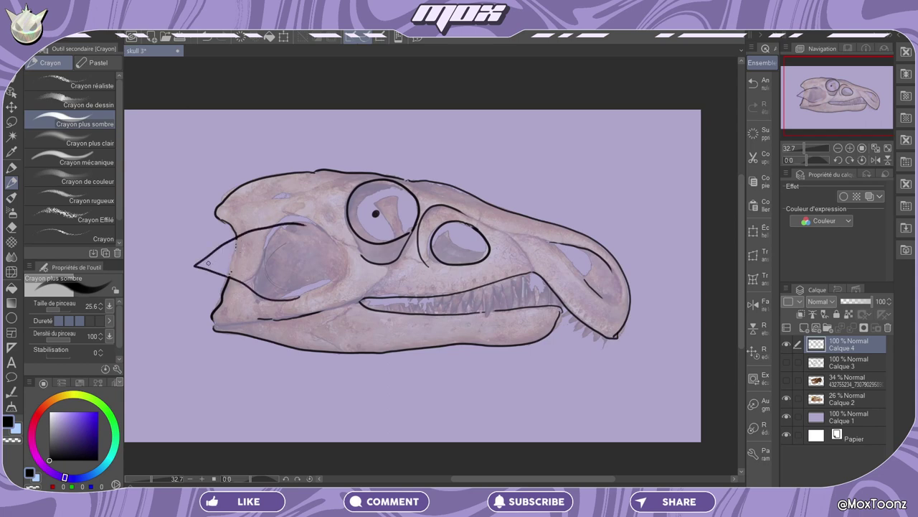
mouse_move(208, 263)
mouse_down()
mouse_move(270, 248)
mouse_move(334, 268)
mouse_move(282, 291)
mouse_up()
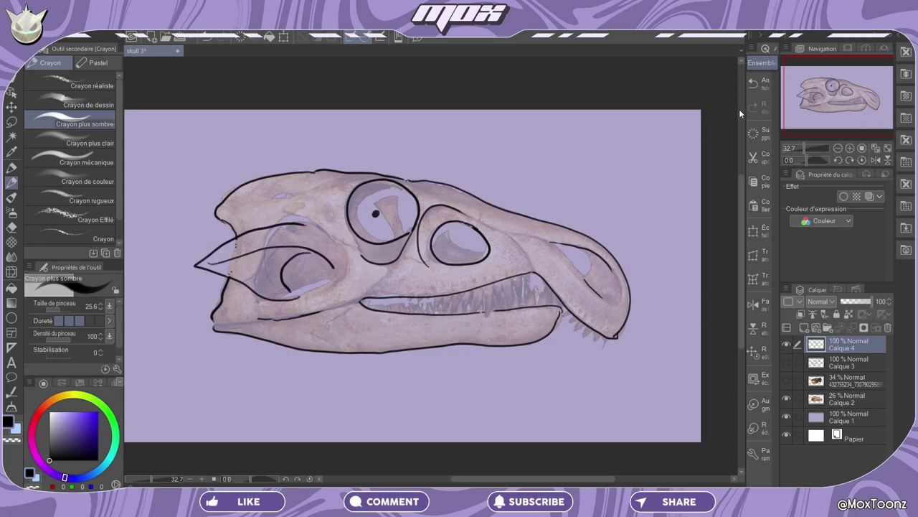
click(755, 84)
drag(304, 249, 280, 285)
mouse_move(255, 252)
mouse_down()
mouse_move(270, 279)
mouse_move(246, 263)
mouse_move(264, 253)
mouse_move(239, 267)
mouse_move(276, 282)
mouse_move(257, 253)
mouse_up()
click(753, 84)
key(ctrl+z)
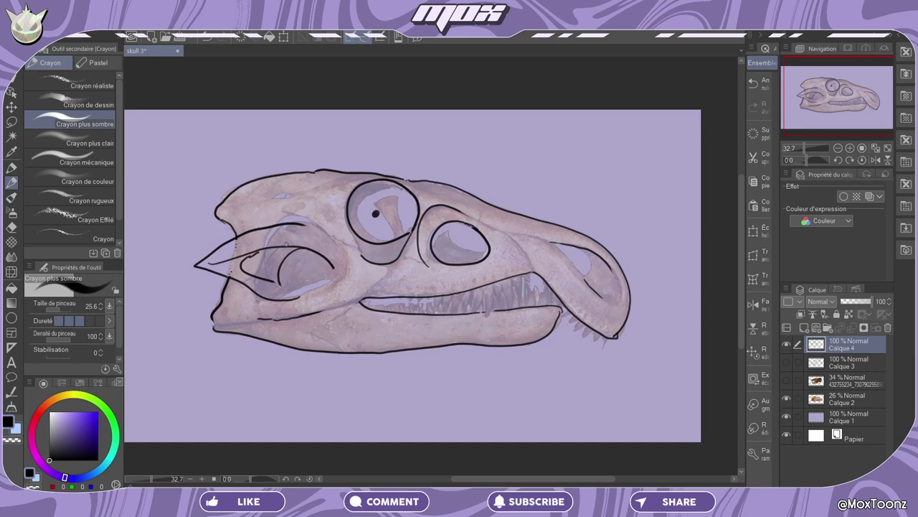
Step: Add short curved crease lines above the ear and a small slit mark near the top of the head
drag(305, 224, 328, 235)
mouse_move(260, 228)
mouse_down()
mouse_move(278, 215)
mouse_move(308, 215)
mouse_up()
mouse_move(290, 190)
mouse_down()
mouse_move(284, 198)
mouse_move(295, 192)
mouse_move(286, 191)
mouse_up()
click(753, 82)
drag(275, 192, 293, 189)
Step: Draw the back and front lines of a slender neck below the jaw, with a rounded throat bump on the front line
mouse_move(266, 342)
mouse_down()
mouse_move(262, 369)
mouse_move(186, 423)
mouse_move(185, 440)
mouse_move(254, 406)
mouse_move(274, 343)
mouse_up()
key(ctrl+z)
drag(327, 351, 295, 441)
key(ctrl+z)
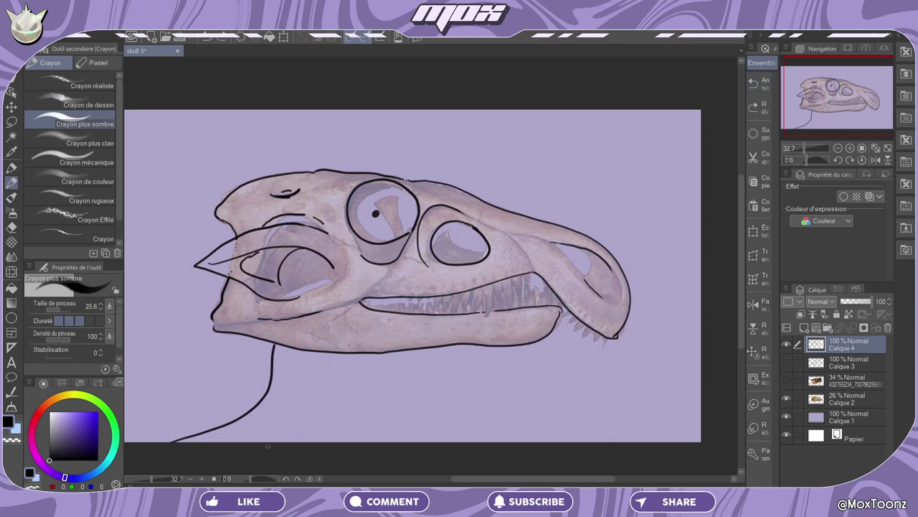
drag(328, 352, 279, 440)
Step: Draw the teeth along the mouth opening, small at the back and long and pointed towards the snout tip
drag(362, 303, 433, 311)
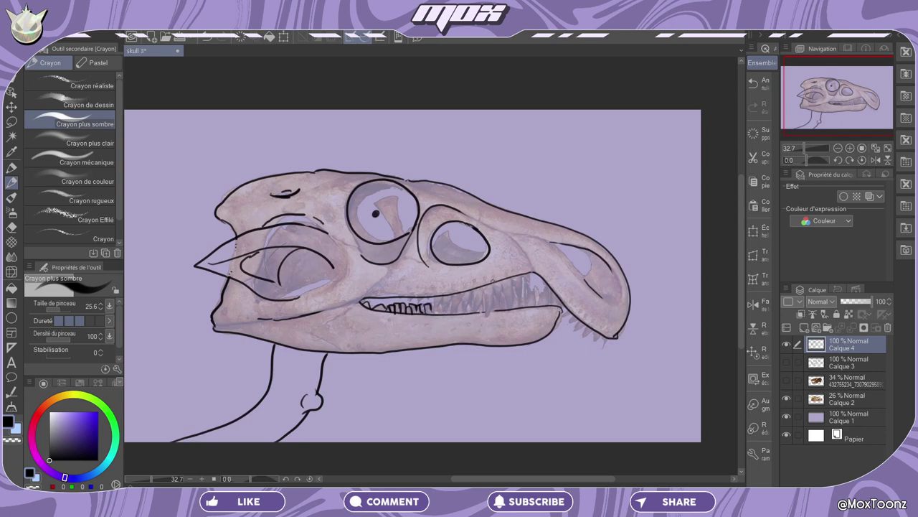
mouse_move(432, 307)
mouse_down()
mouse_move(447, 309)
mouse_move(459, 291)
mouse_move(452, 313)
mouse_move(487, 288)
mouse_move(547, 296)
mouse_move(574, 324)
mouse_move(612, 340)
mouse_up()
drag(435, 310, 463, 310)
Step: Sketch round glasses around the eye with an arm to the ear and a far-side lens over the snout, and hide the skull reference
mouse_move(387, 188)
mouse_down()
mouse_move(369, 264)
mouse_move(416, 216)
mouse_up()
drag(424, 212, 463, 192)
drag(434, 180, 454, 182)
drag(348, 213, 301, 224)
mouse_move(385, 174)
mouse_down()
mouse_move(373, 266)
mouse_move(356, 214)
mouse_up()
drag(421, 203, 450, 180)
drag(421, 214, 414, 213)
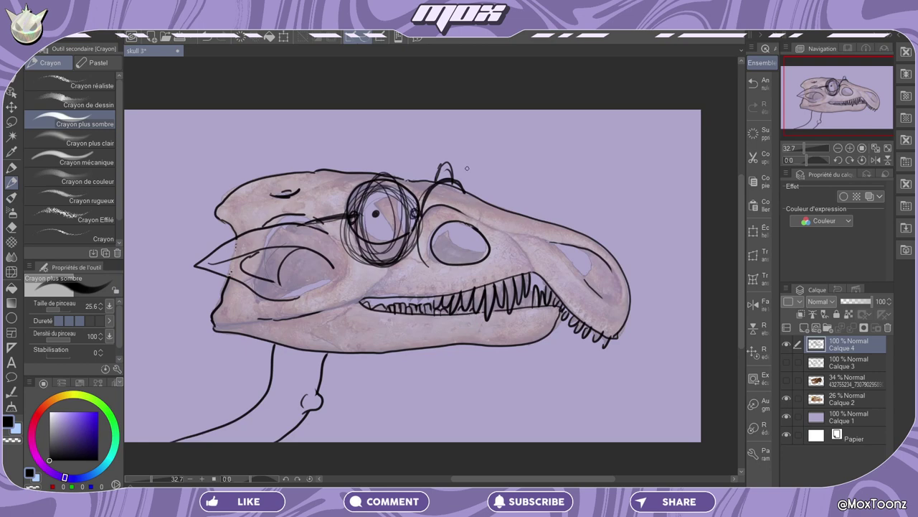
mouse_move(450, 181)
mouse_down()
mouse_move(460, 187)
mouse_move(438, 183)
mouse_up()
click(786, 399)
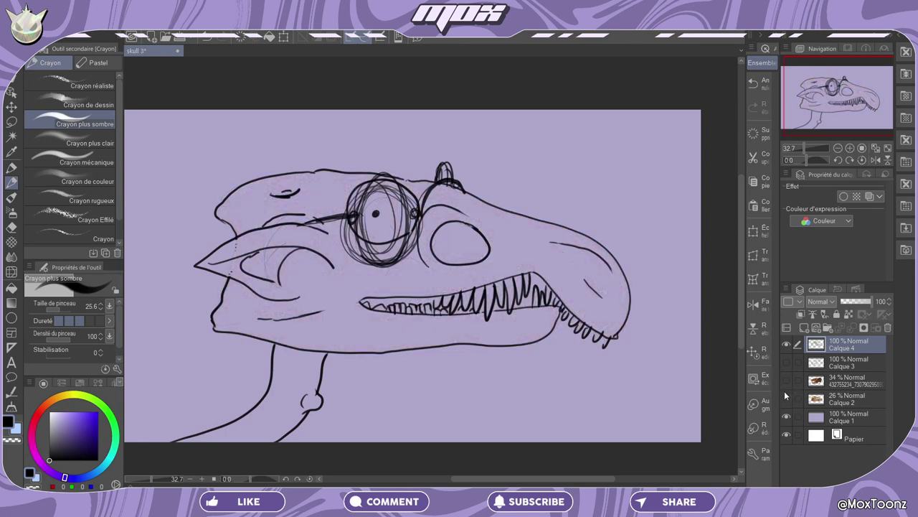